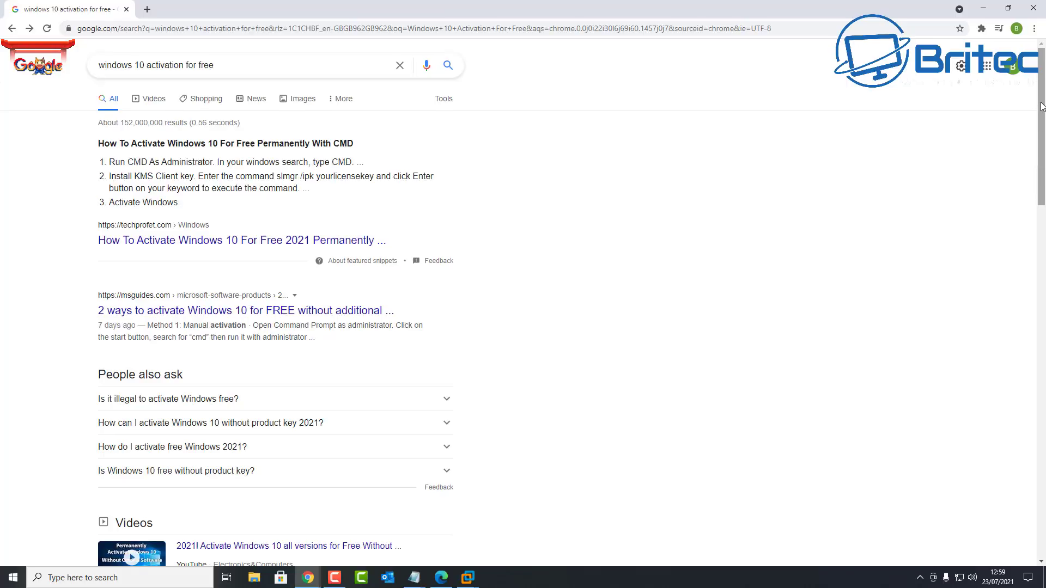
Step: Scroll down the free-activation Google results and open the CDKeySales website
scroll(1044, 120, down, 2)
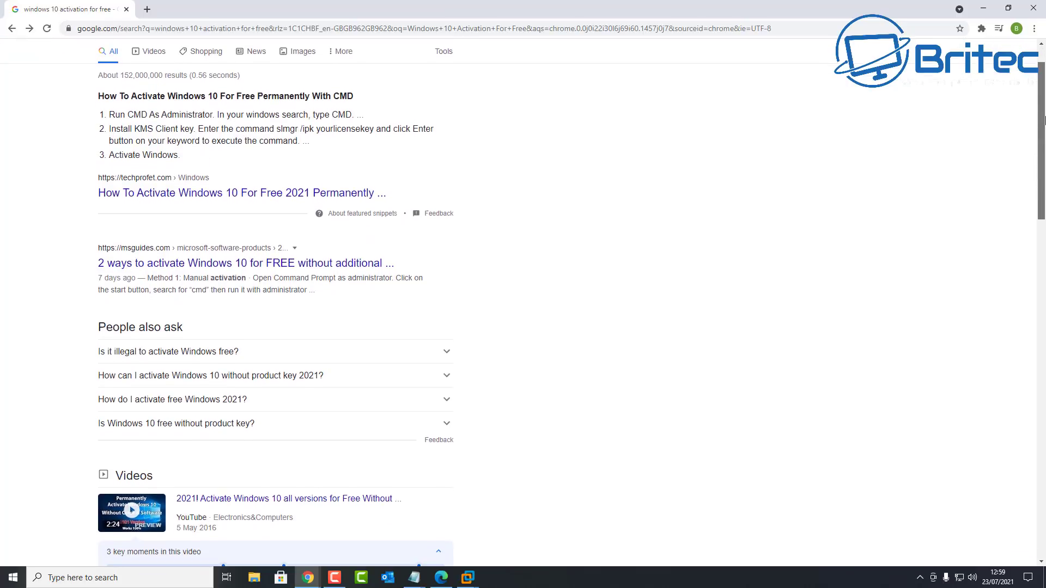
drag(1044, 120, 1044, 365)
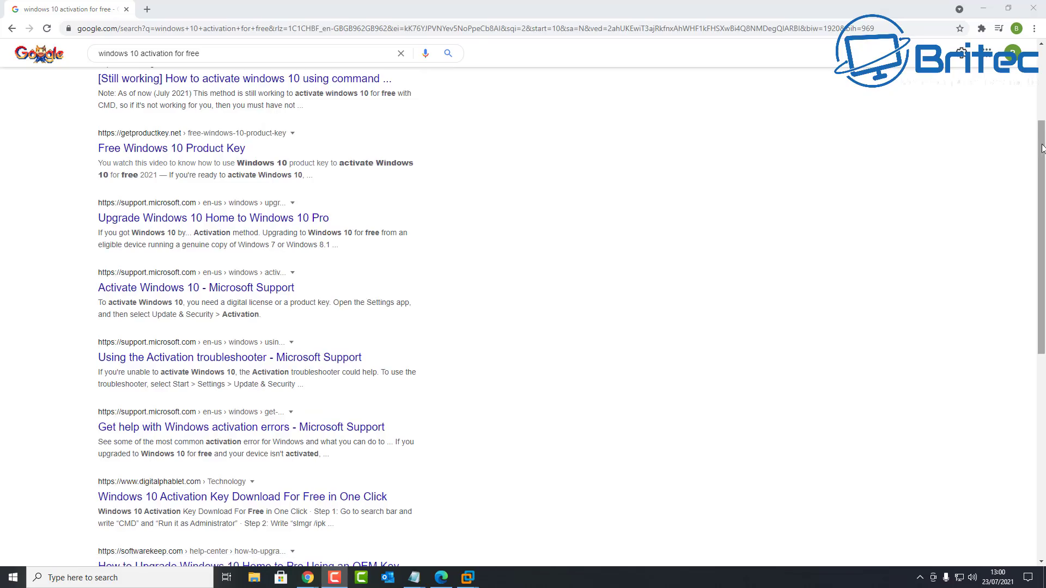
drag(1042, 155, 1043, 234)
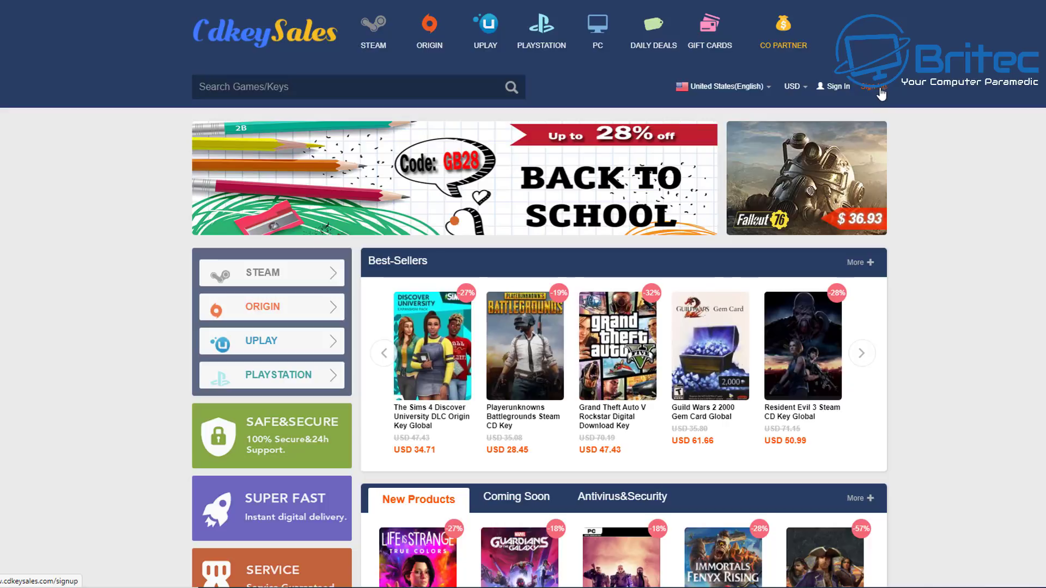
Step: Switch from the Sign Up page to Sign In and start entering the account e-mail
click(874, 87)
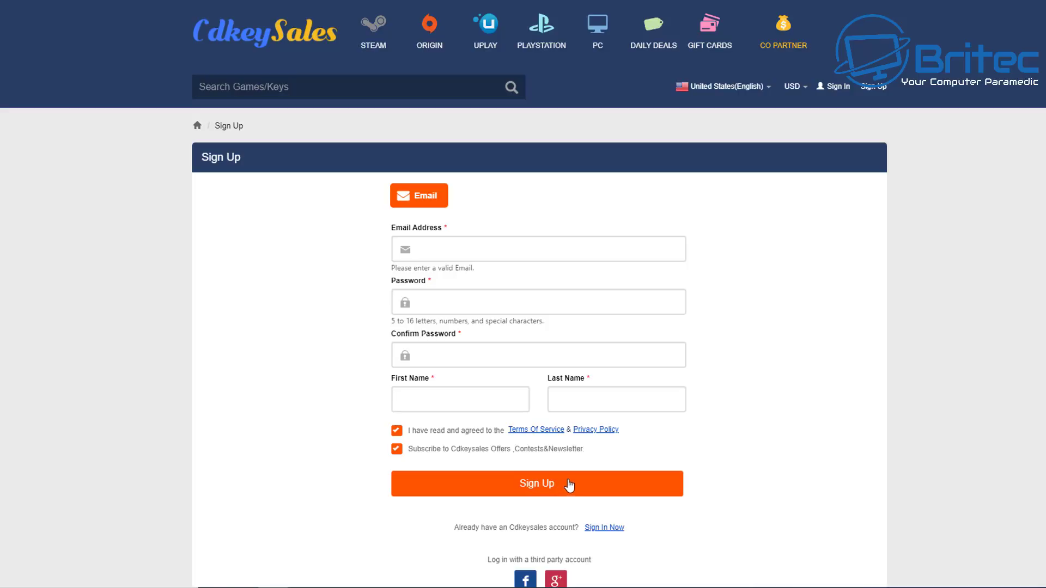
click(835, 88)
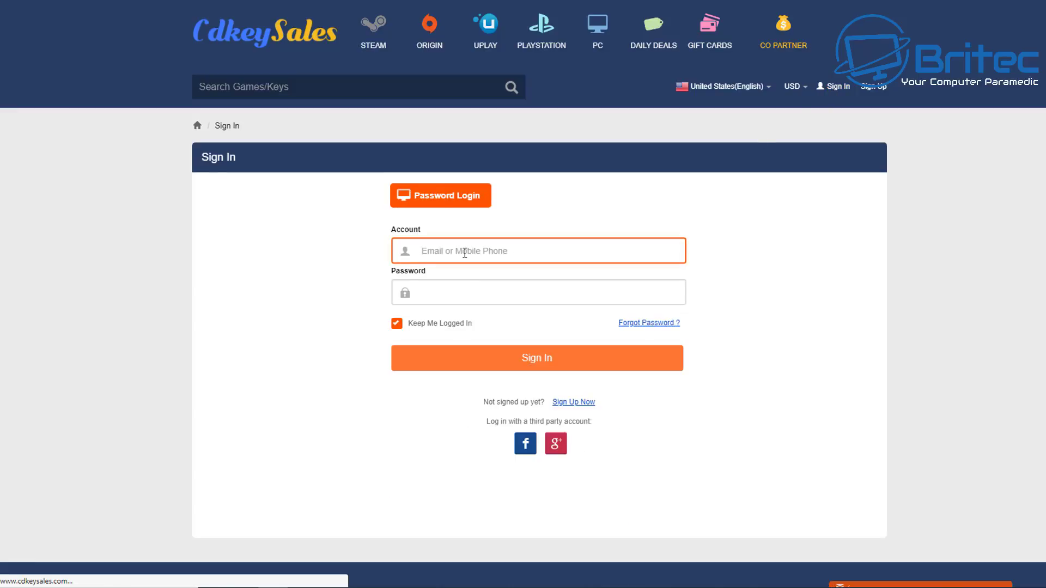
click(465, 252)
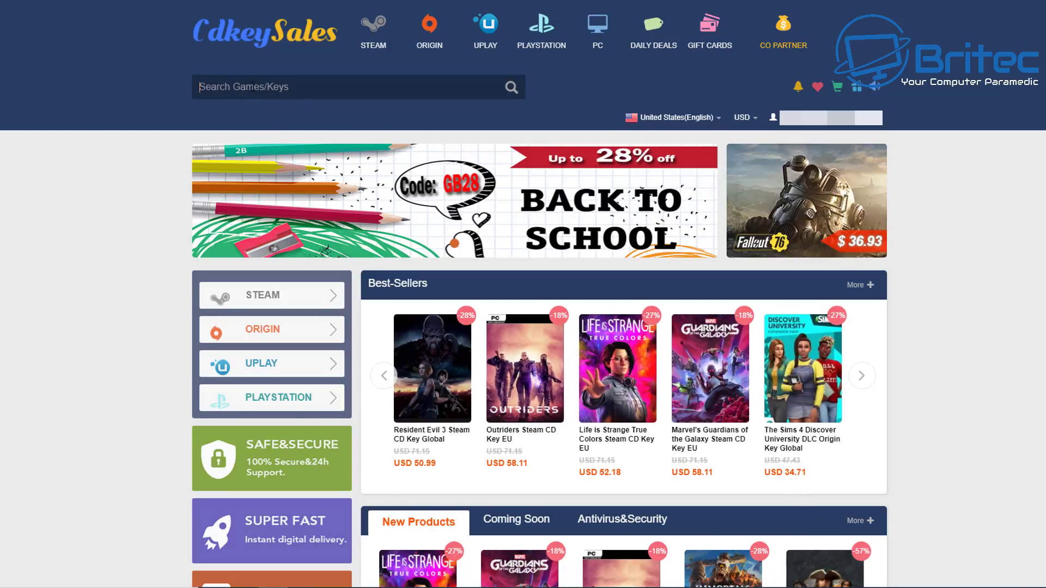
Step: Search the CDKeySales store for 'windows 10 pro'
click(253, 86)
text(windows 1)
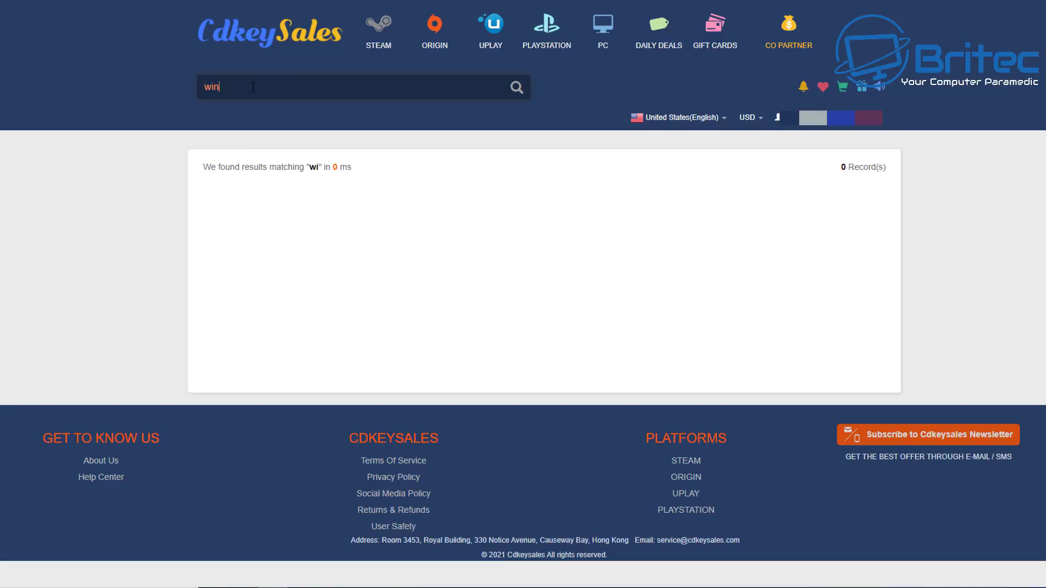
text(0 pro)
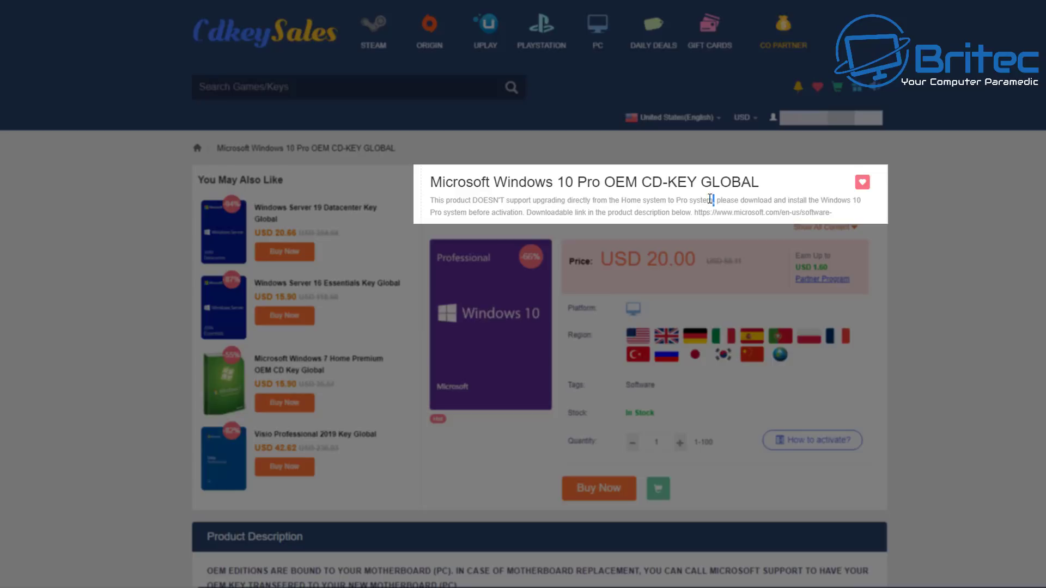
drag(714, 201, 428, 203)
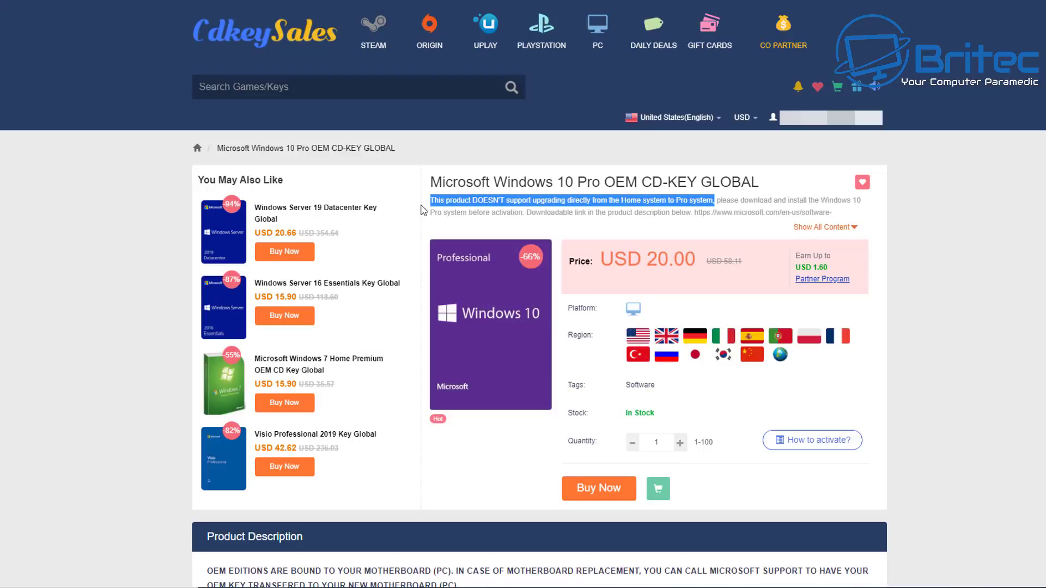
click(673, 203)
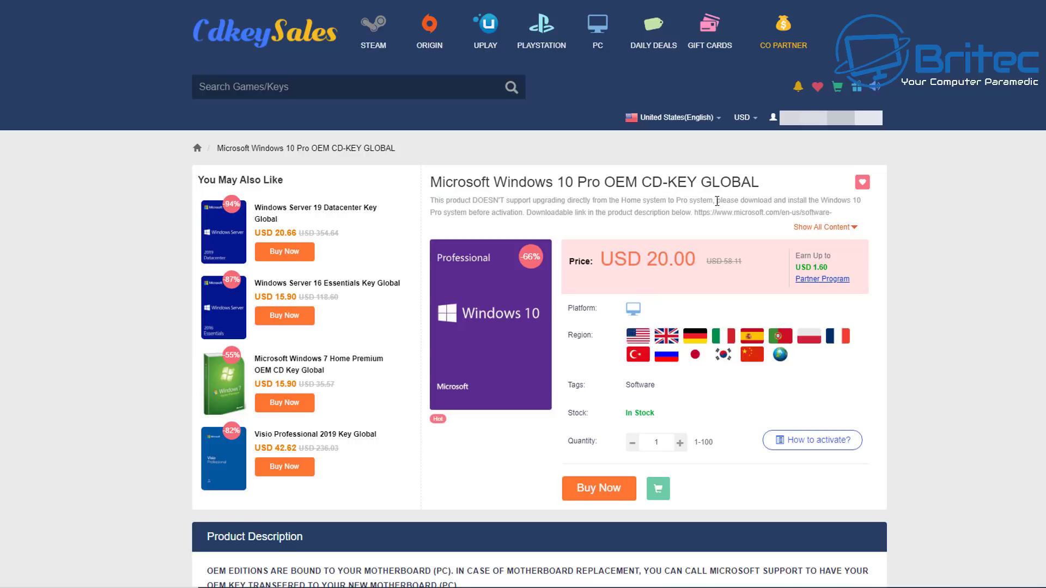
drag(716, 201, 869, 203)
click(869, 204)
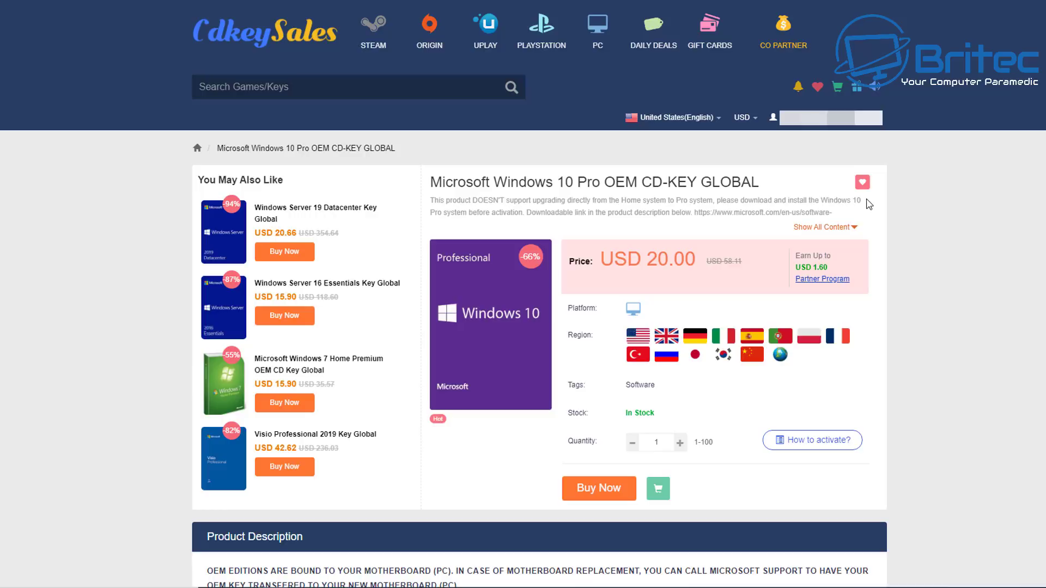
Step: Buy the Windows 10 Pro OEM key and apply promotion code BR09
click(610, 502)
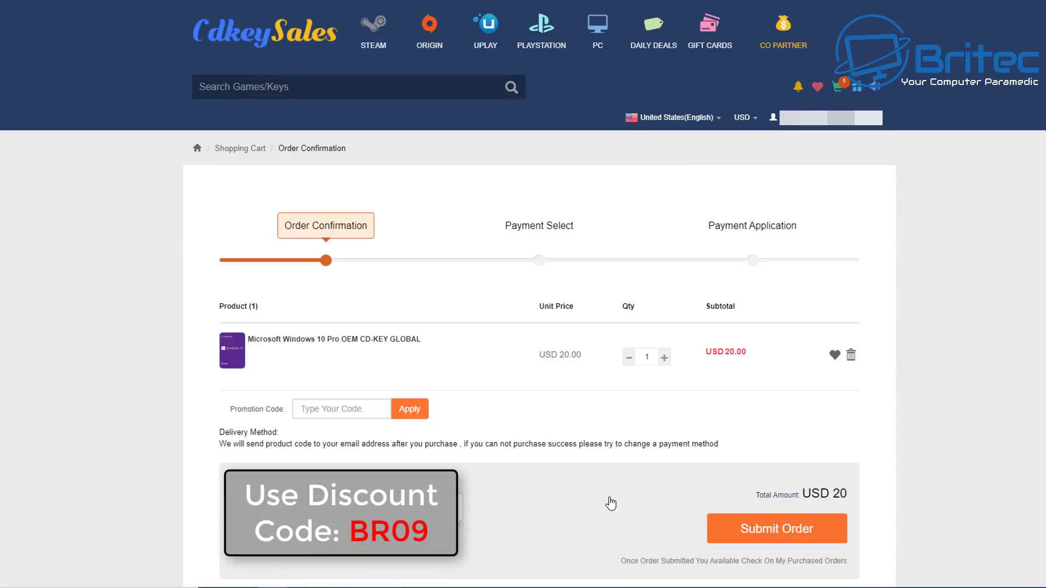
click(324, 412)
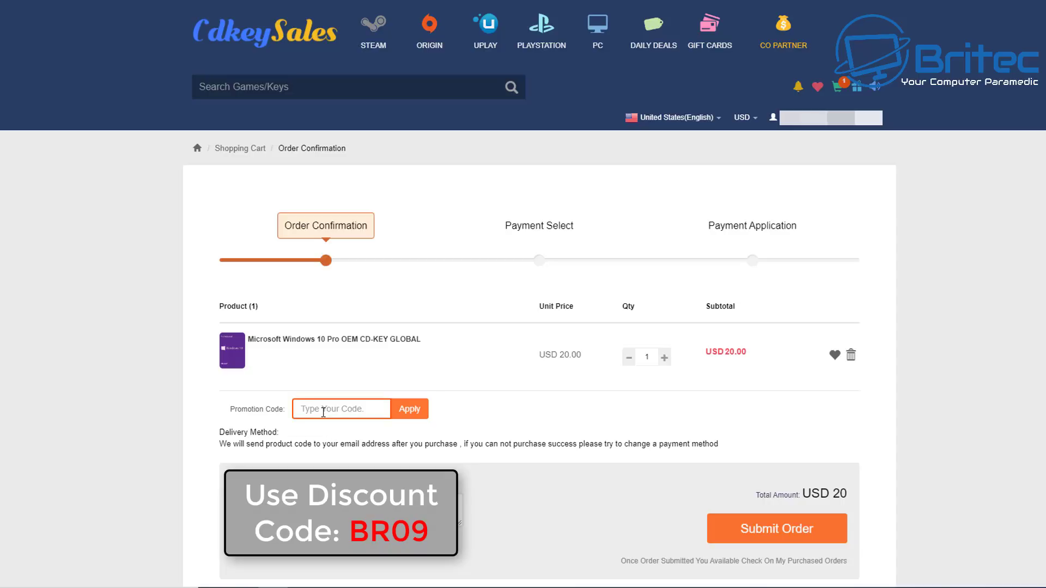
text(BR09)
click(417, 414)
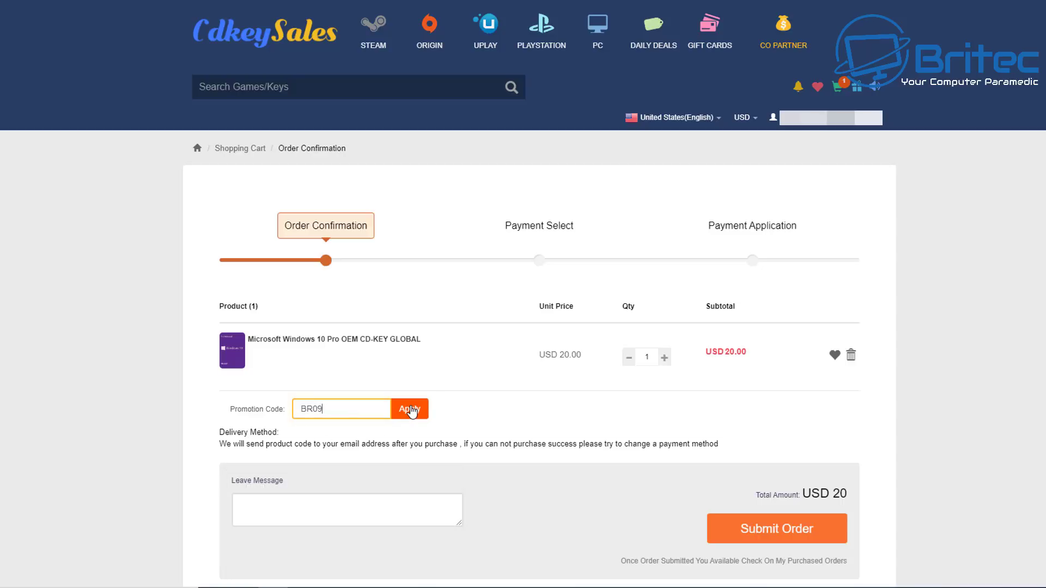
click(411, 413)
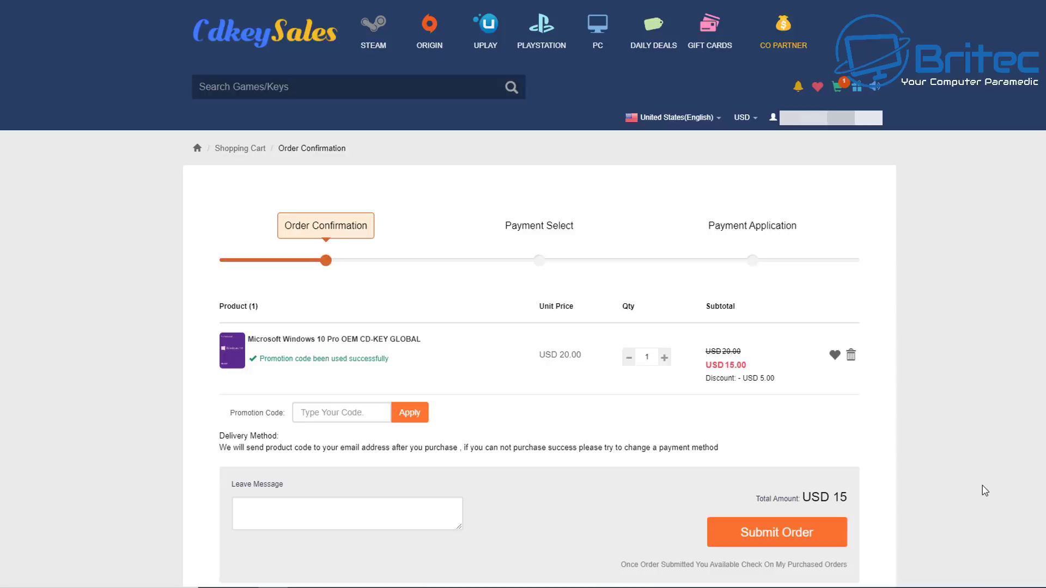
Step: Show prices in GBP and submit the Windows 10 Pro key order
click(757, 121)
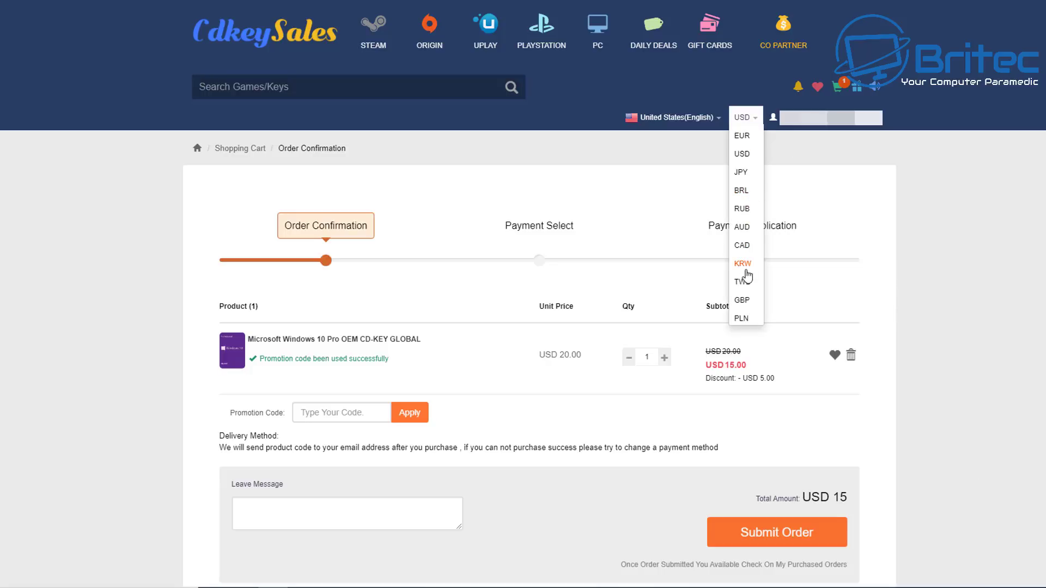
click(748, 300)
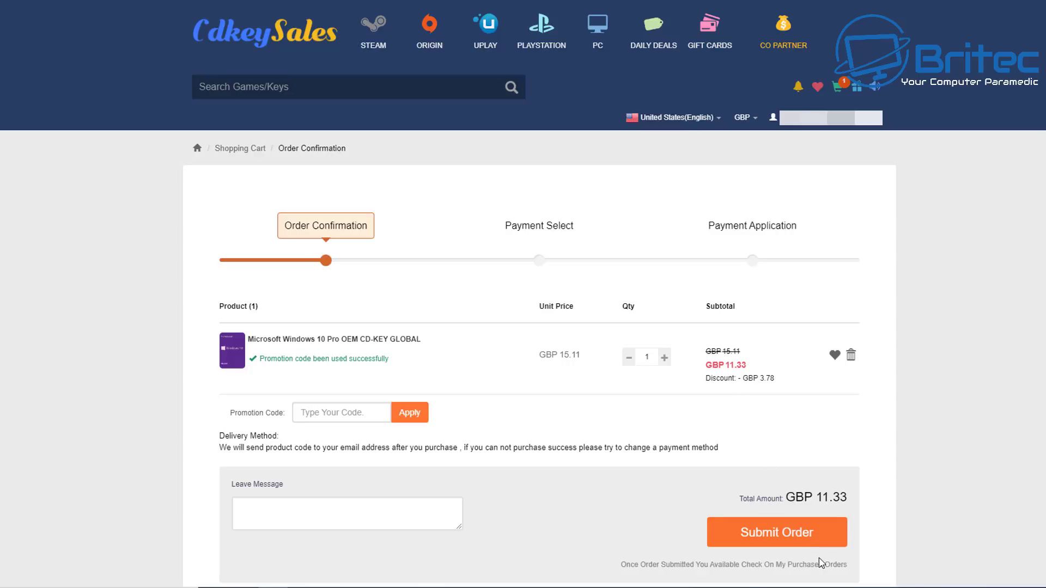
click(790, 541)
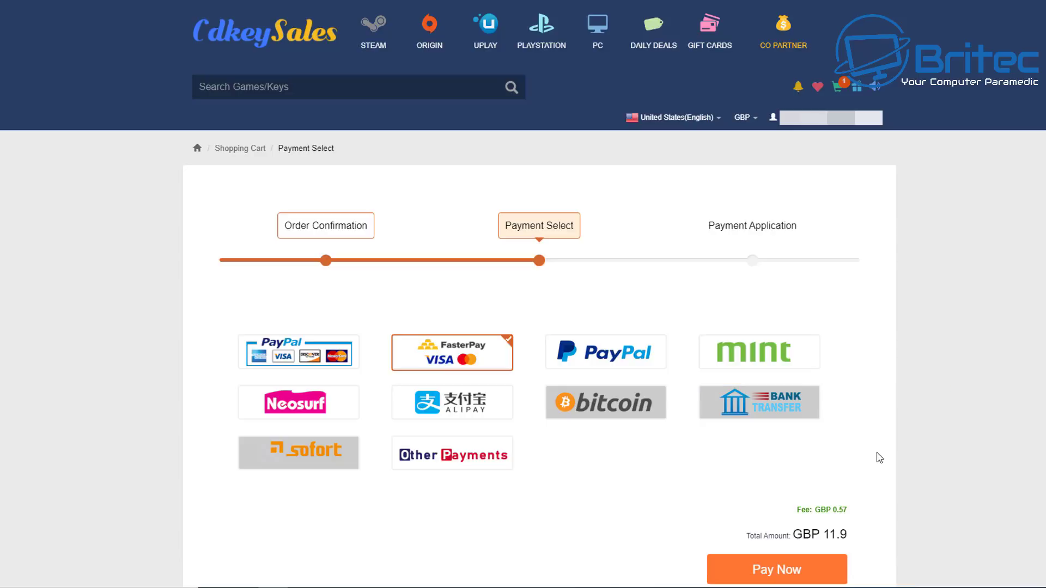
Step: Choose PayPal as the payment method and pay for the order
mouse_move(699, 385)
click(626, 358)
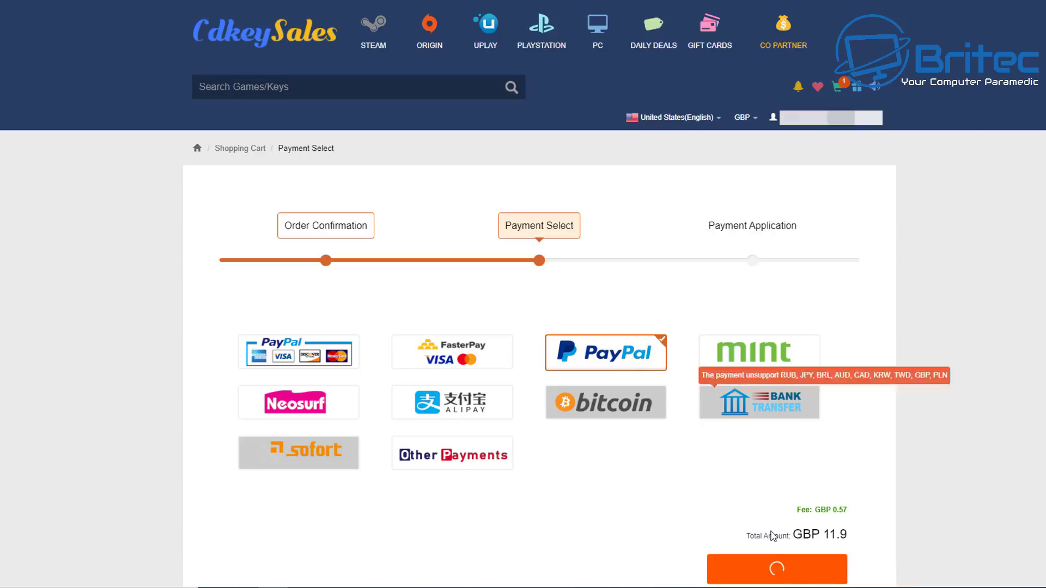
click(785, 555)
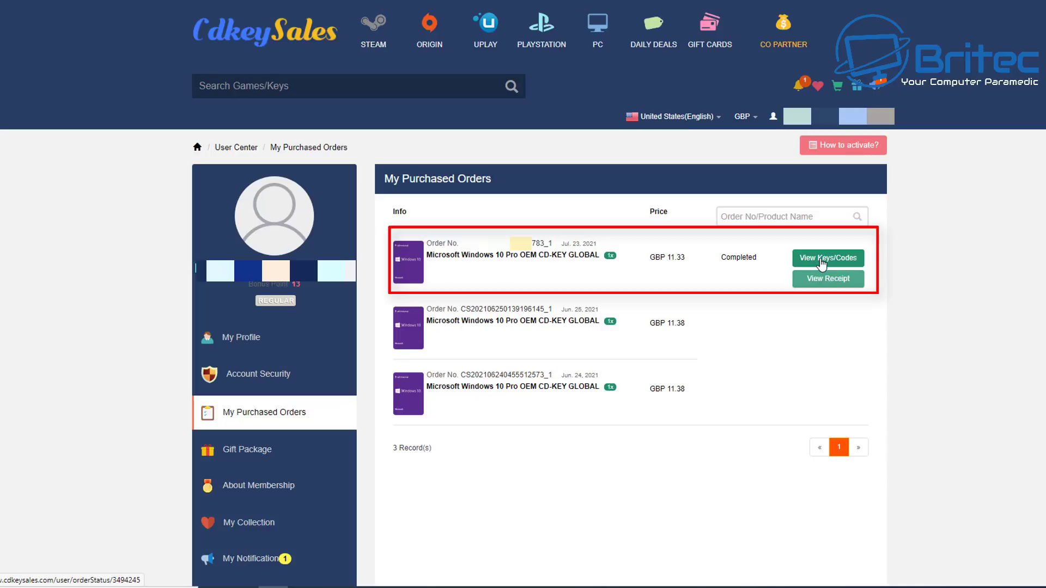
Step: View the latest Windows 10 Pro order's keys and reveal its product key
click(821, 259)
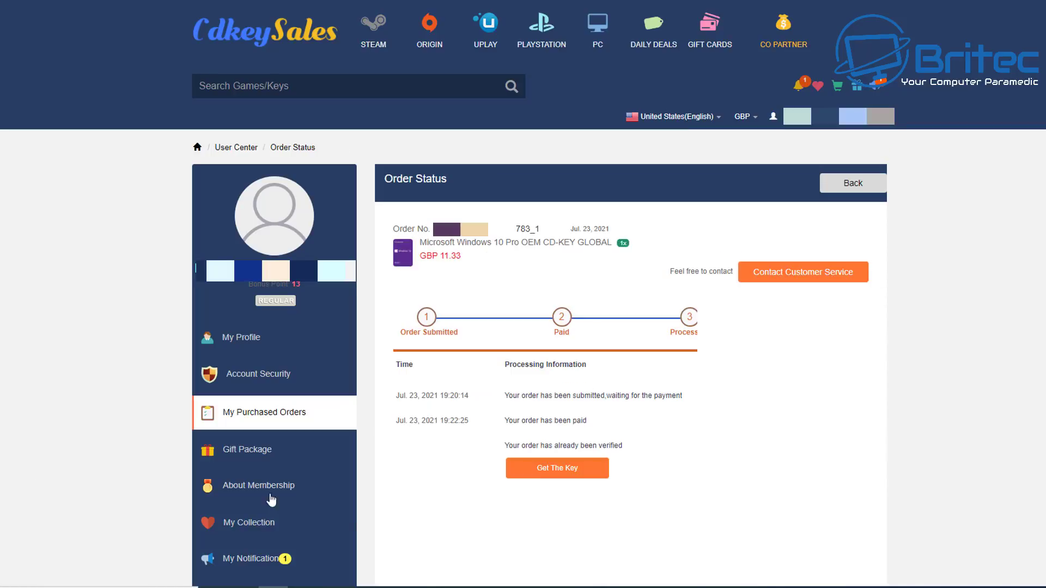
click(555, 478)
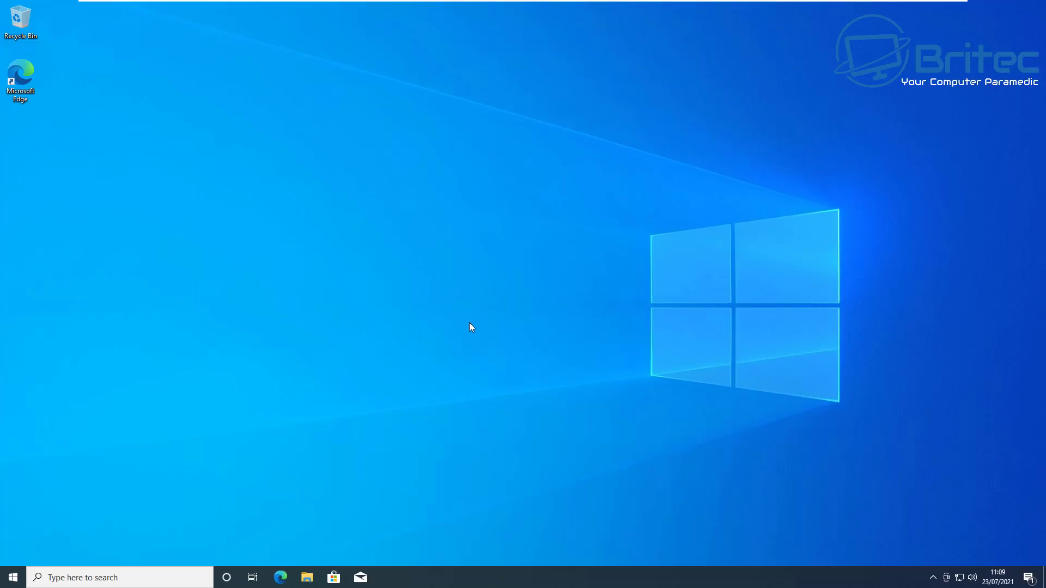
Step: Launch Settings from Start and follow 'Activate Windows now' to the Activation page
click(15, 578)
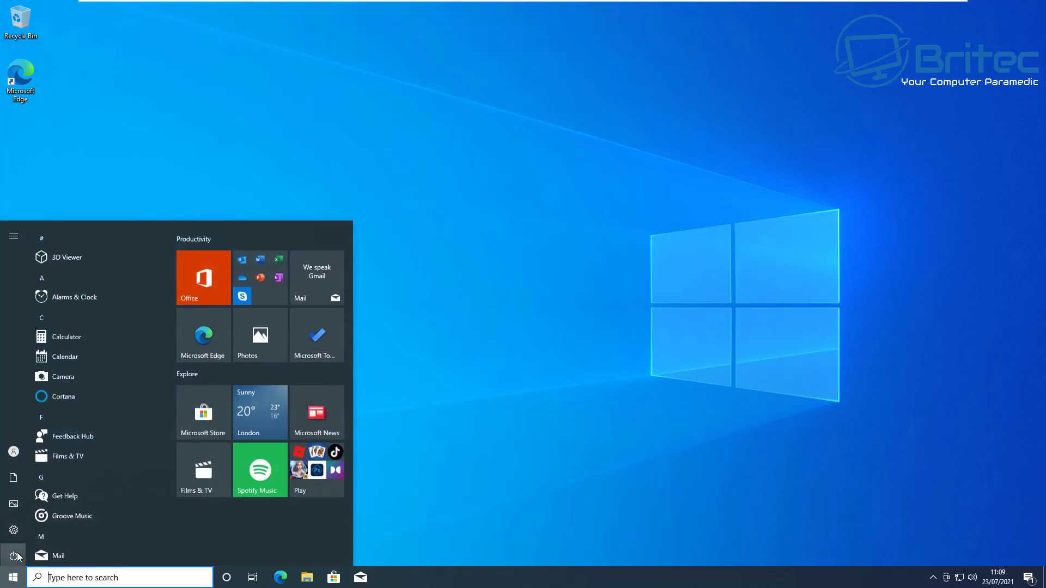
click(15, 527)
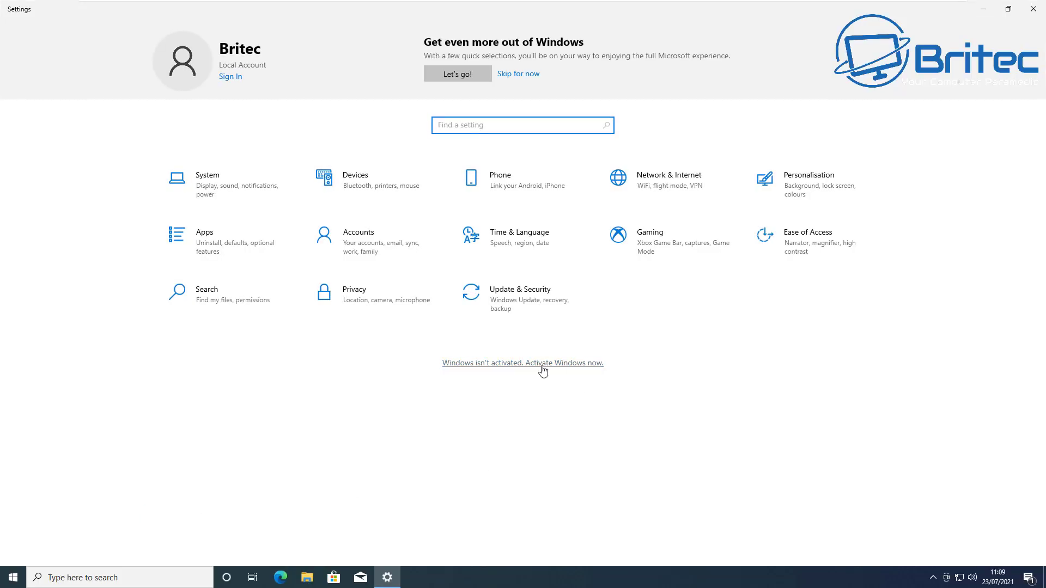
click(586, 363)
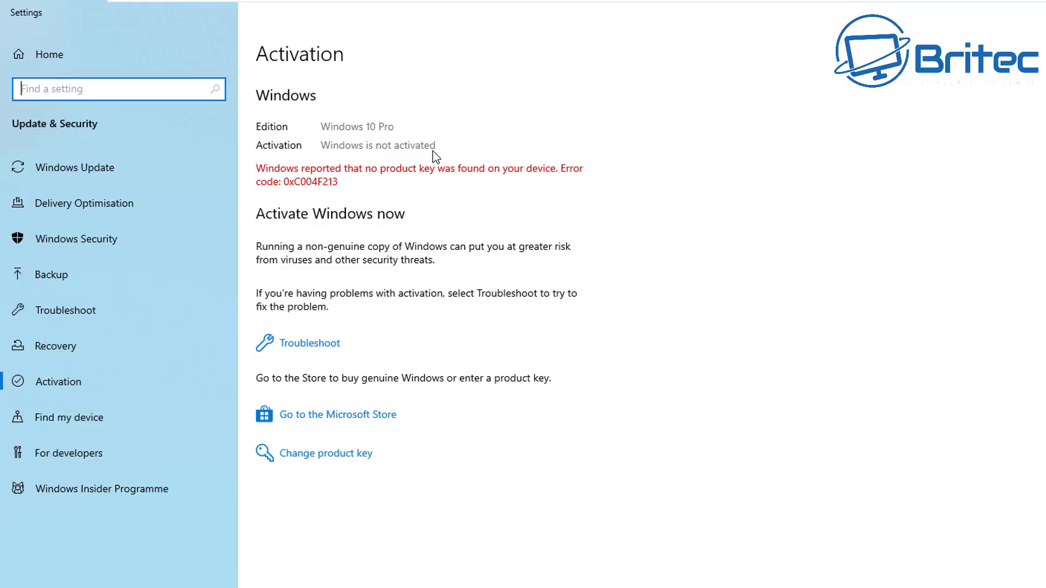
Step: Paste the purchased key into the Change product key box and submit it
click(334, 460)
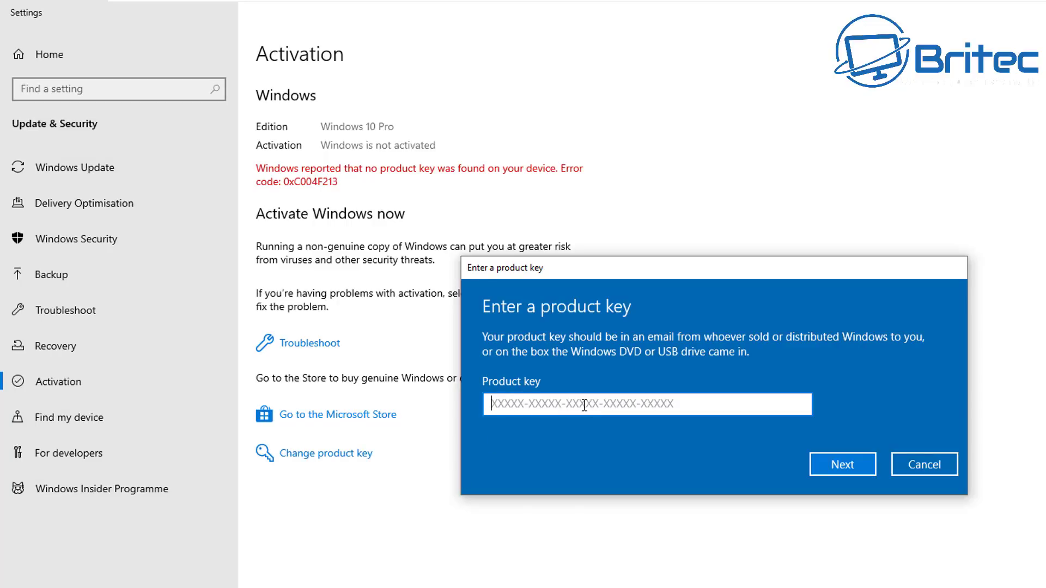
key(ctrl+v)
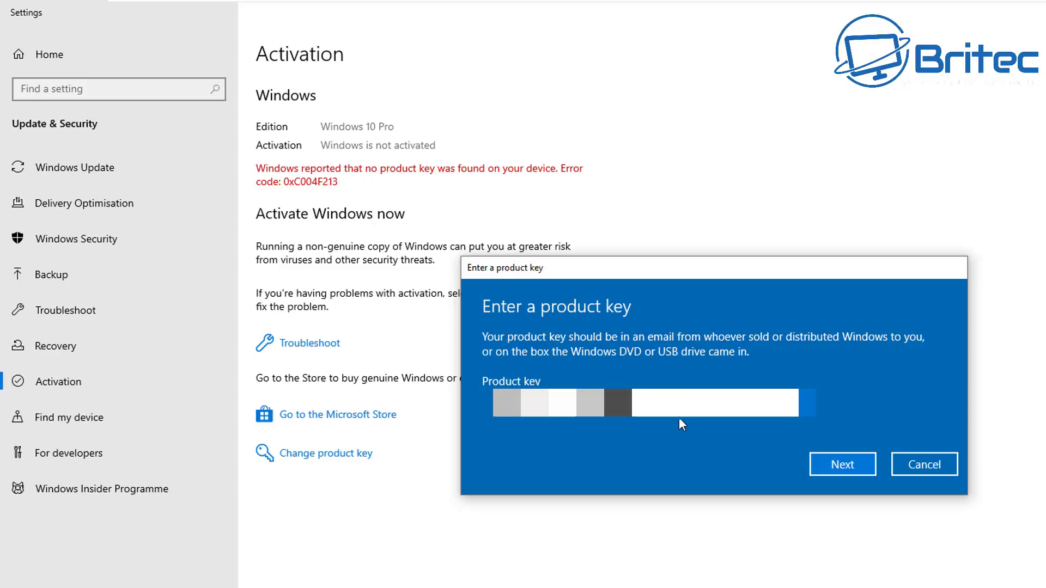
click(846, 467)
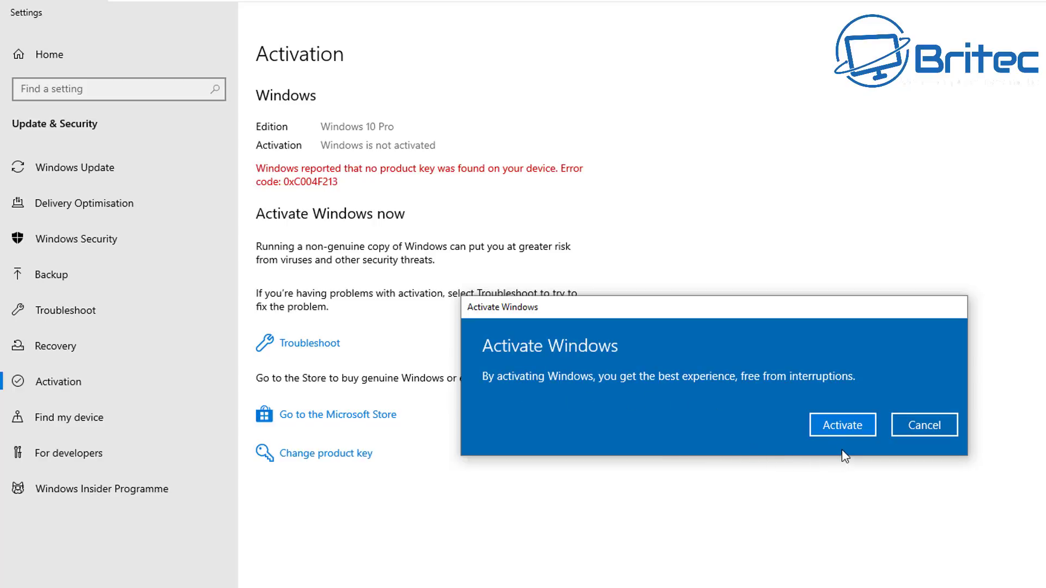
Step: Confirm Activate and dismiss the 'Windows has been activated' message
click(845, 430)
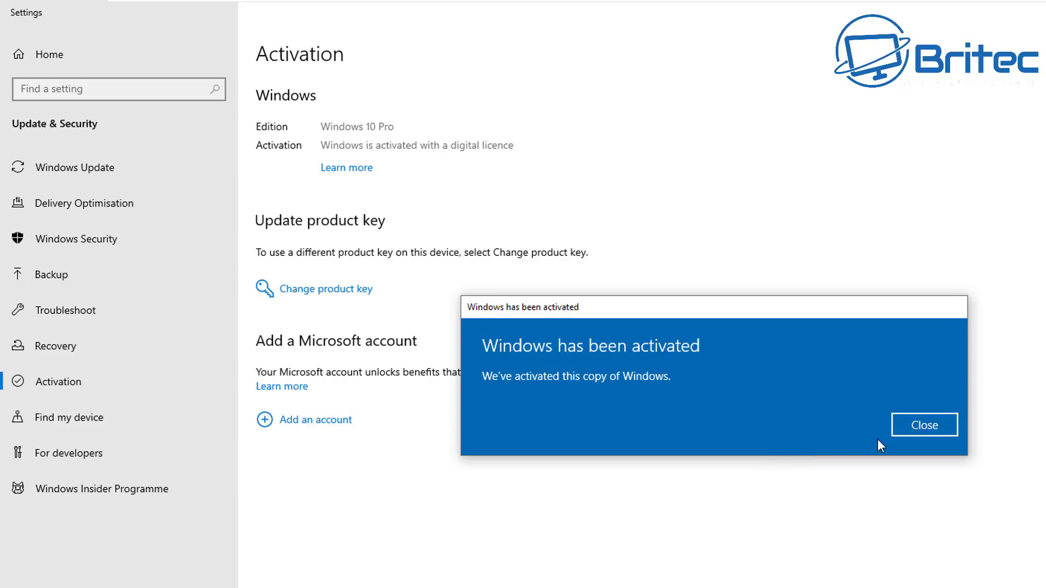
click(921, 430)
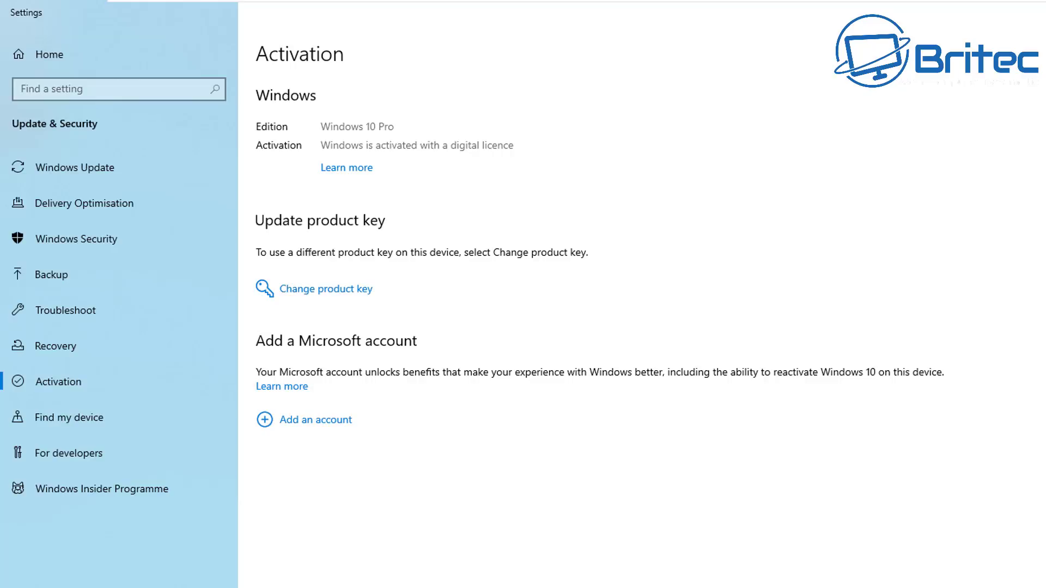
Step: Return to the Settings Home page, then close the Settings window
click(41, 55)
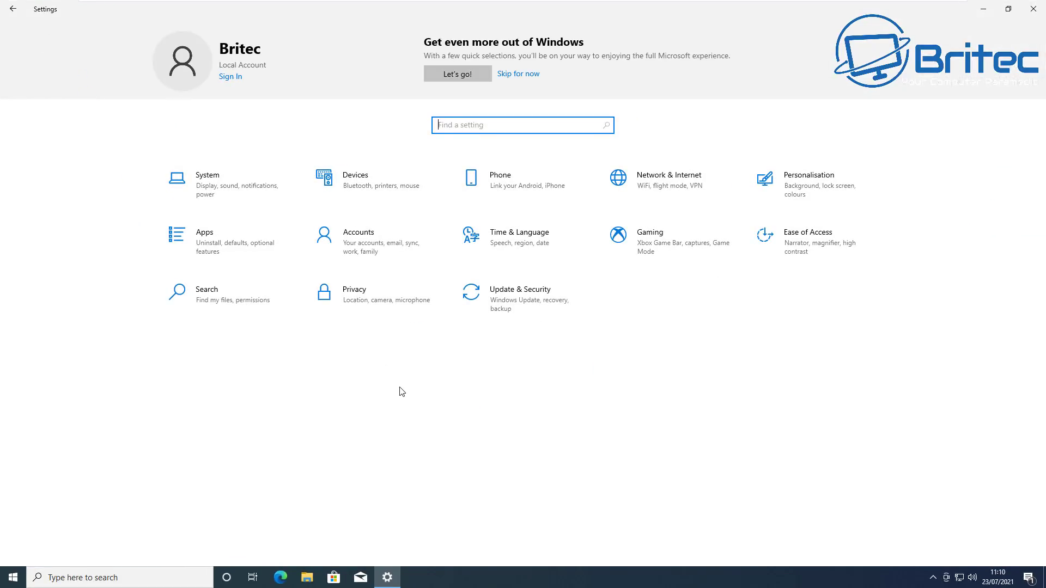
click(1033, 10)
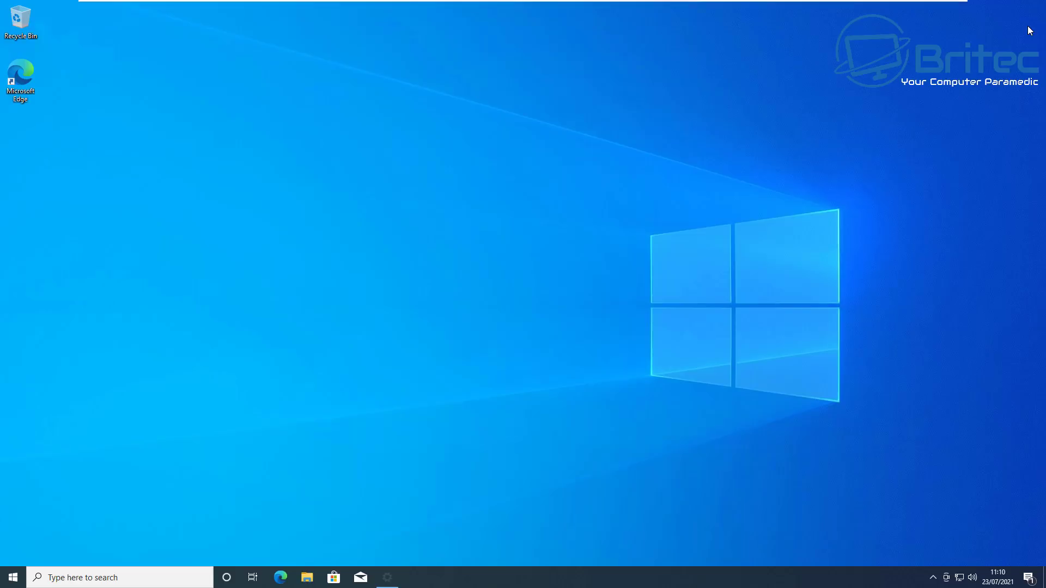